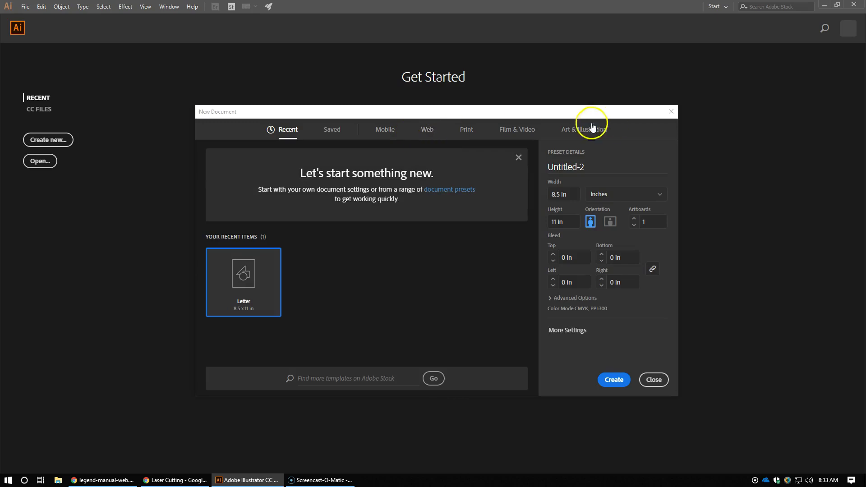
Create a new print document in inches, 12 in wide and 12 in high.
click(467, 129)
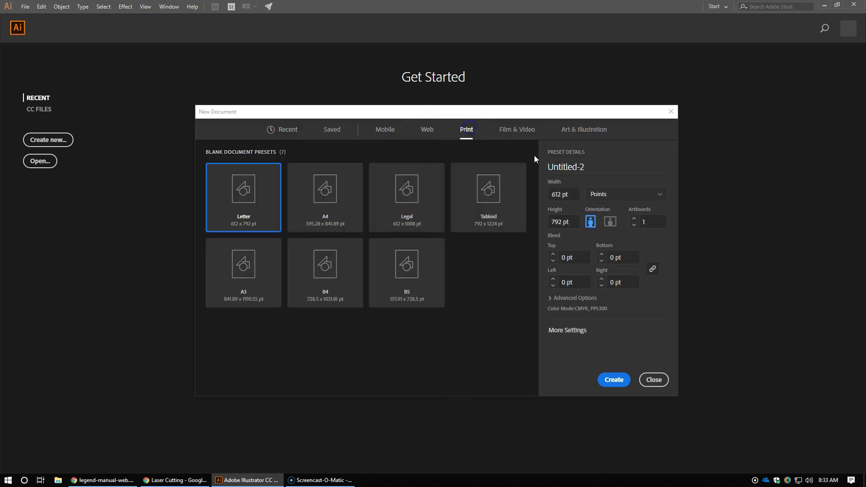
click(648, 193)
click(613, 240)
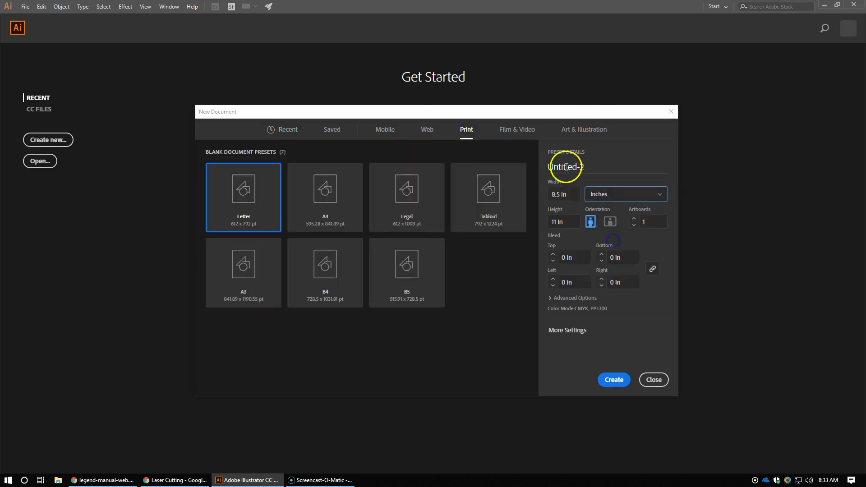
click(565, 195)
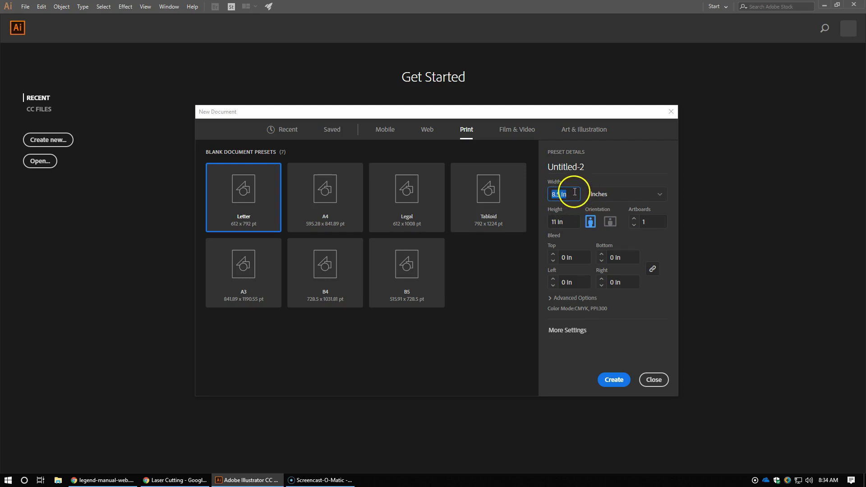
text(12)
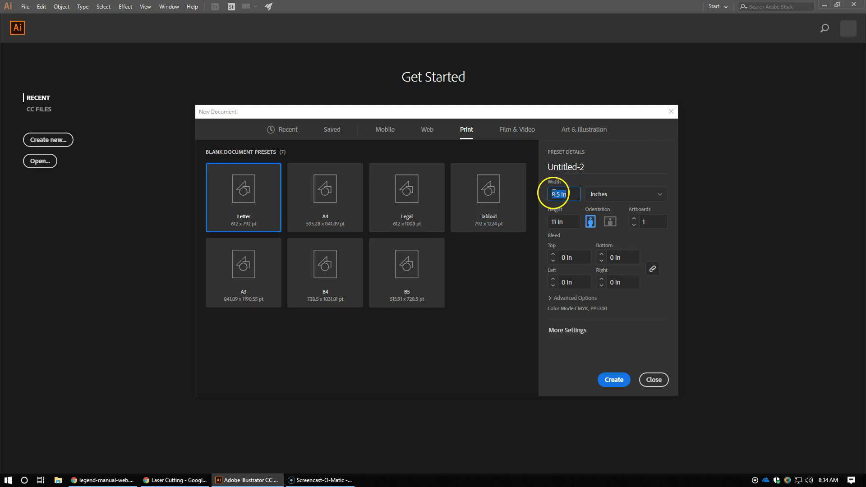
click(564, 221)
text(12)
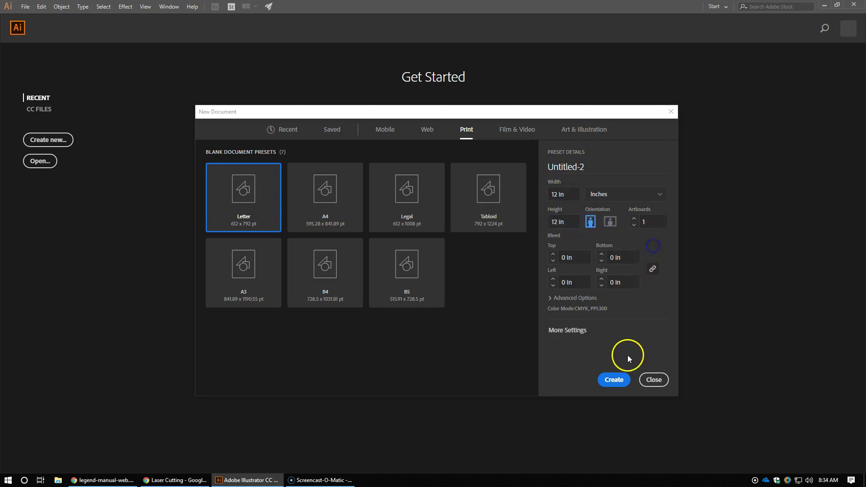
click(615, 378)
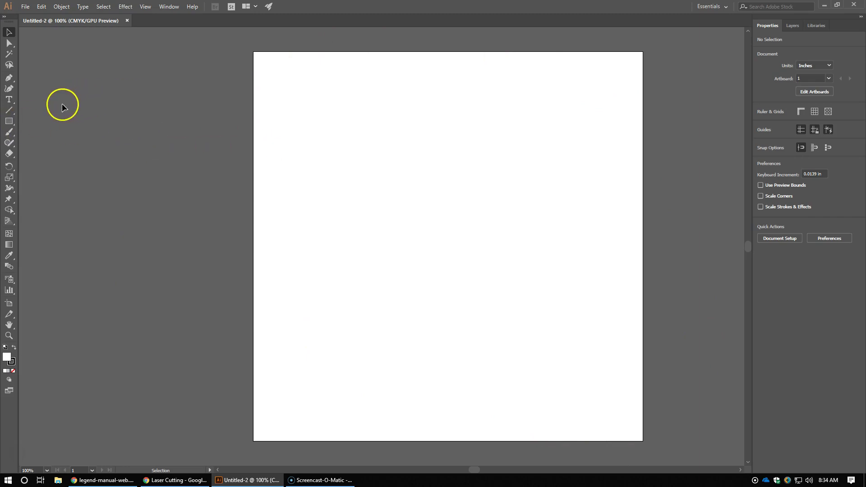
Draw a 12 by 12 in rectangle that exactly covers the artboard.
click(10, 123)
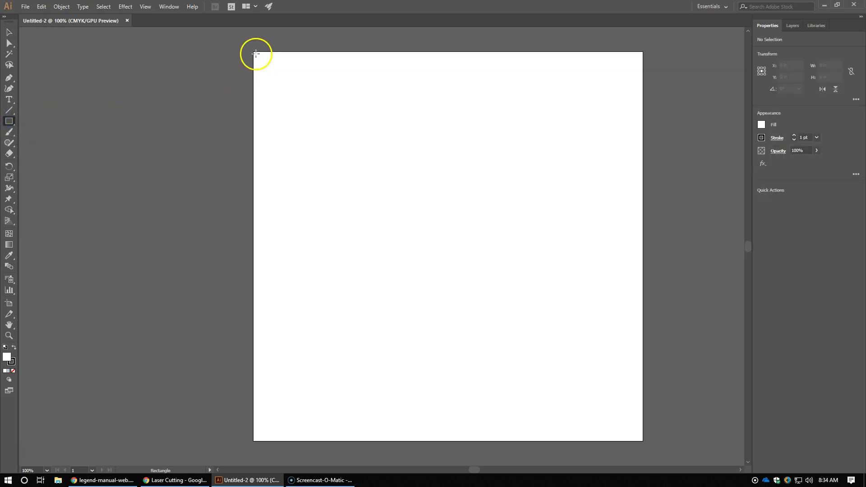
click(9, 121)
drag(253, 52, 643, 440)
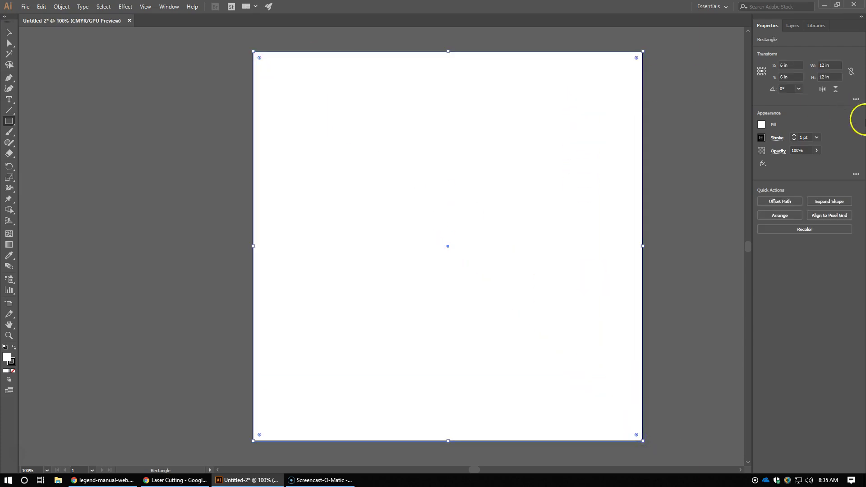
Try a CMYK Green fill on the artboard-sized square and set its fill to None.
click(762, 125)
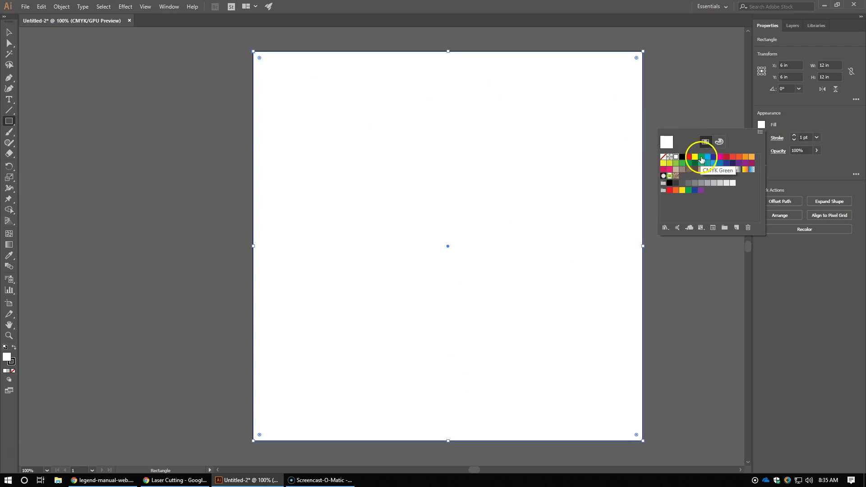
click(703, 158)
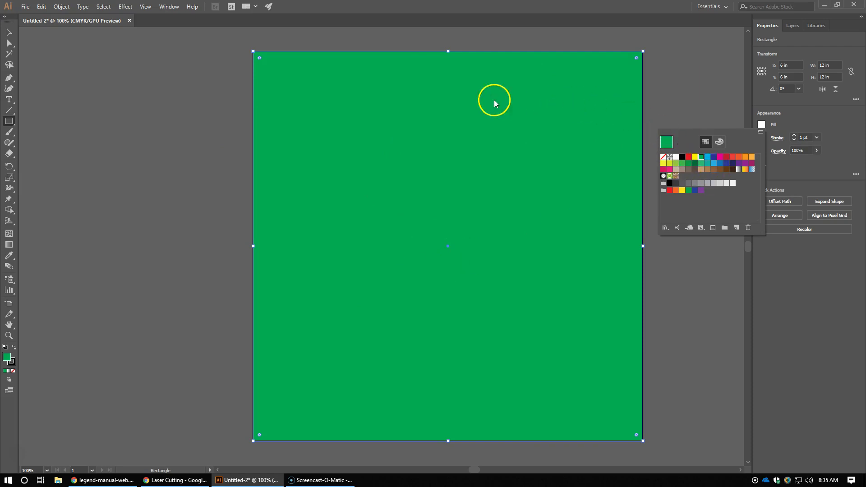
click(663, 157)
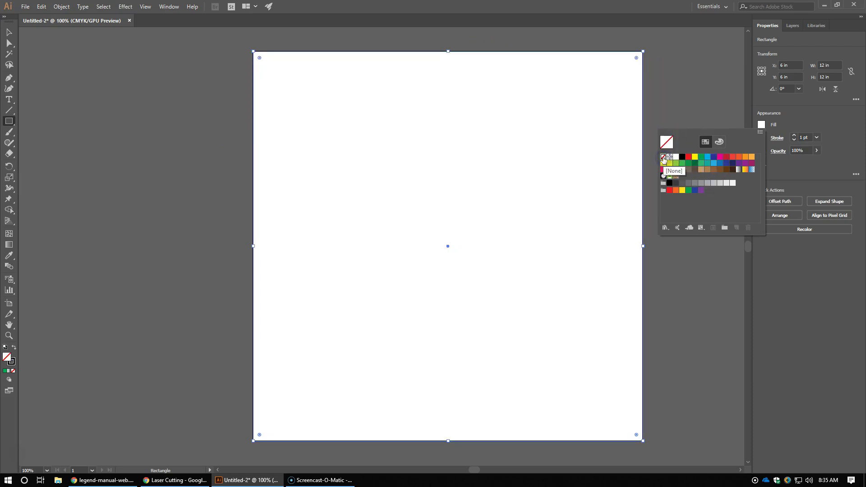
click(9, 32)
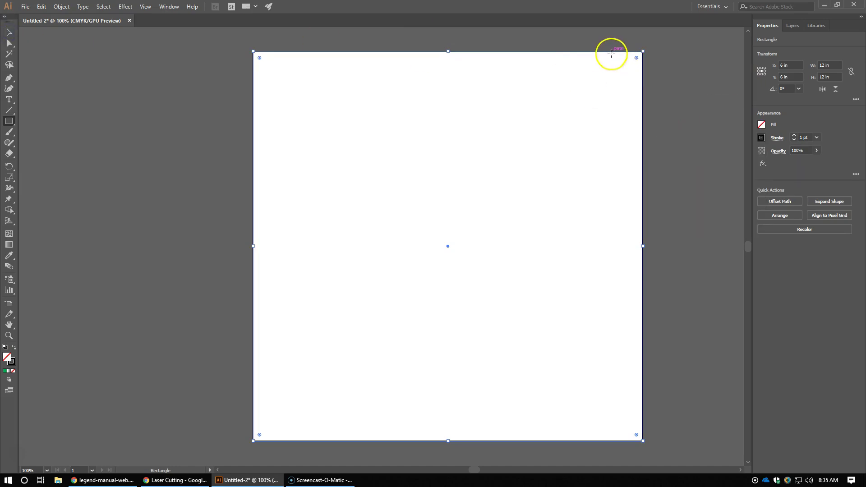
click(9, 32)
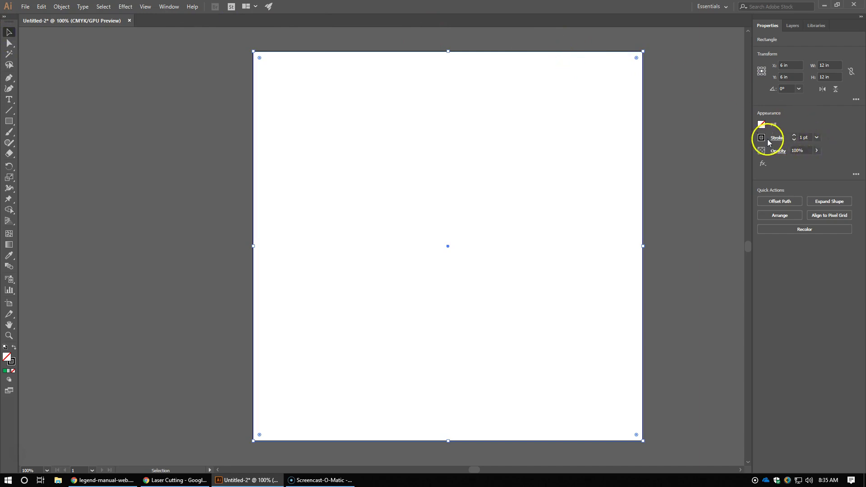
Set the square's stroke weight to 0.001 pt.
click(800, 137)
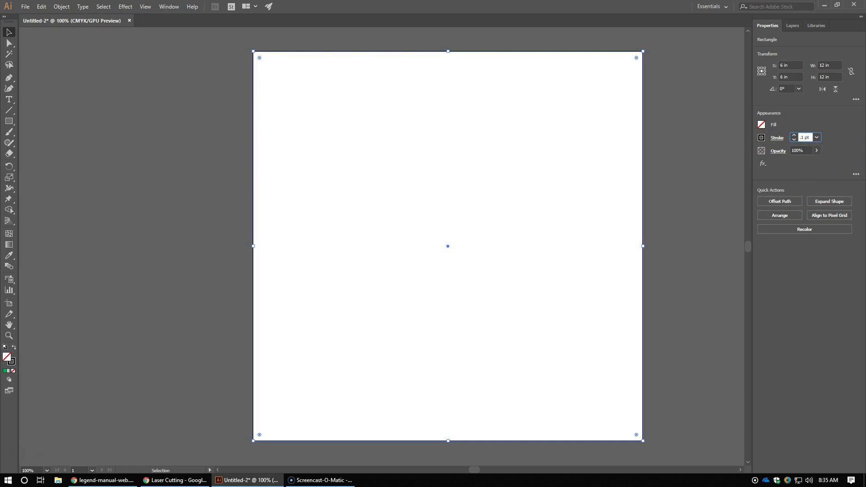
key(Return)
click(804, 136)
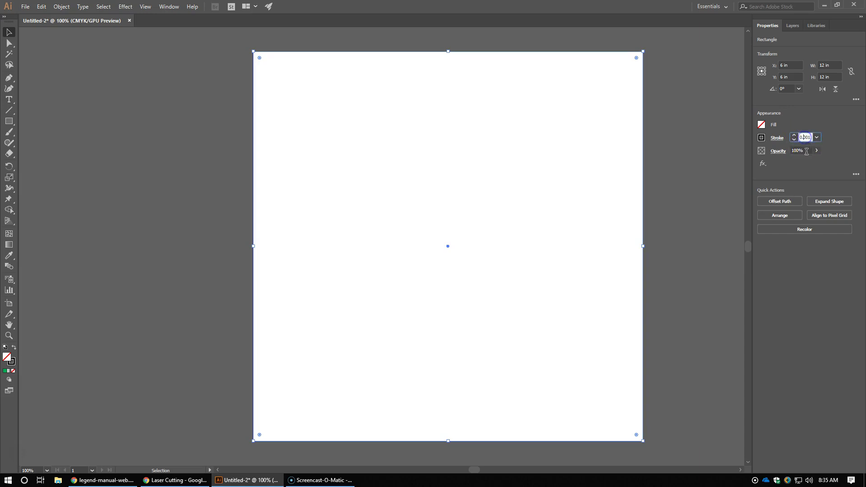
click(820, 121)
key(ctrl+minus)
key(ctrl+minus)
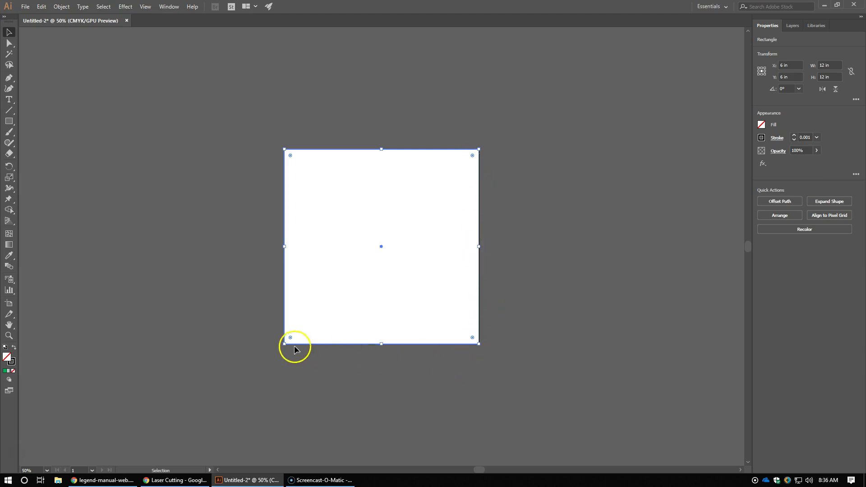
key(ctrl+1)
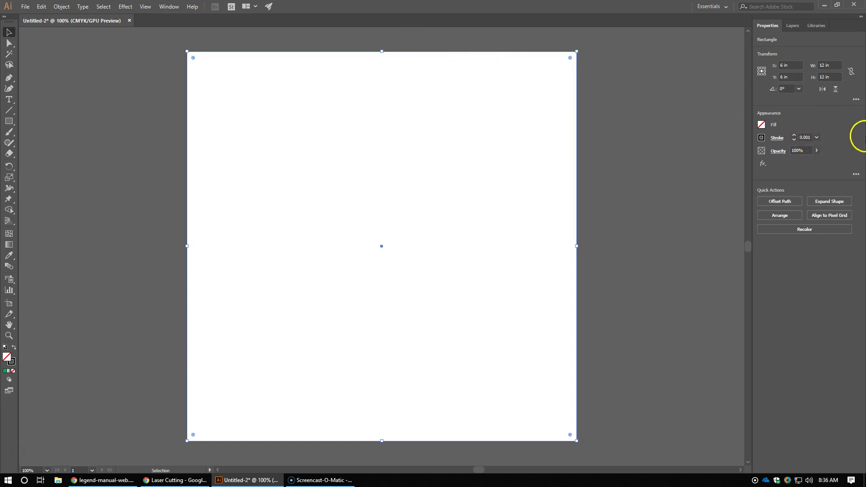
Set the square's stroke weight to 1 pt and deselect it.
click(803, 136)
text(1)
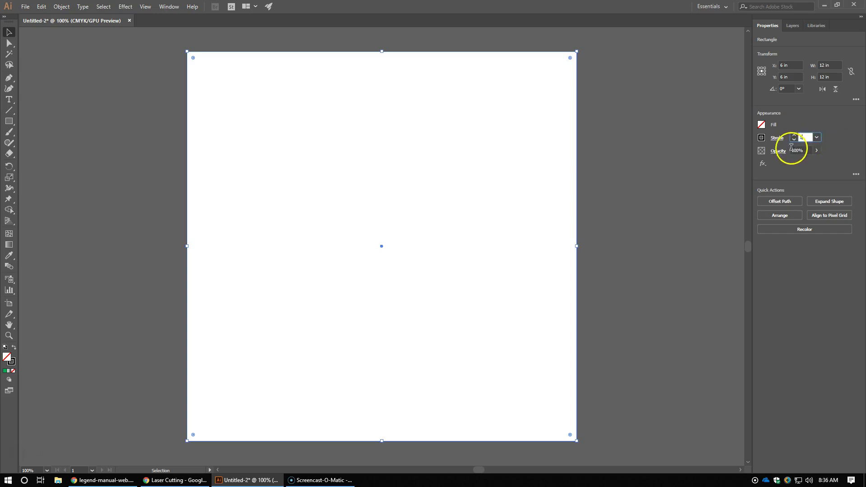
click(733, 157)
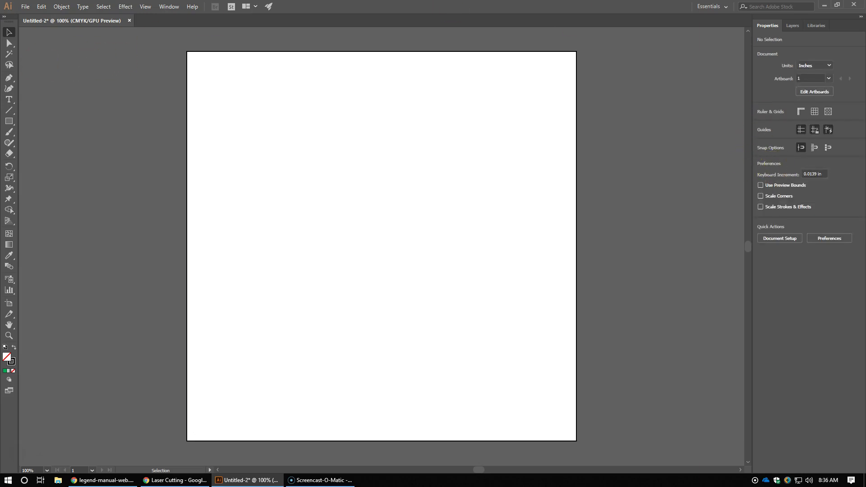
Select the square's outline, return its stroke weight to 0.001 pt and deselect it.
click(214, 51)
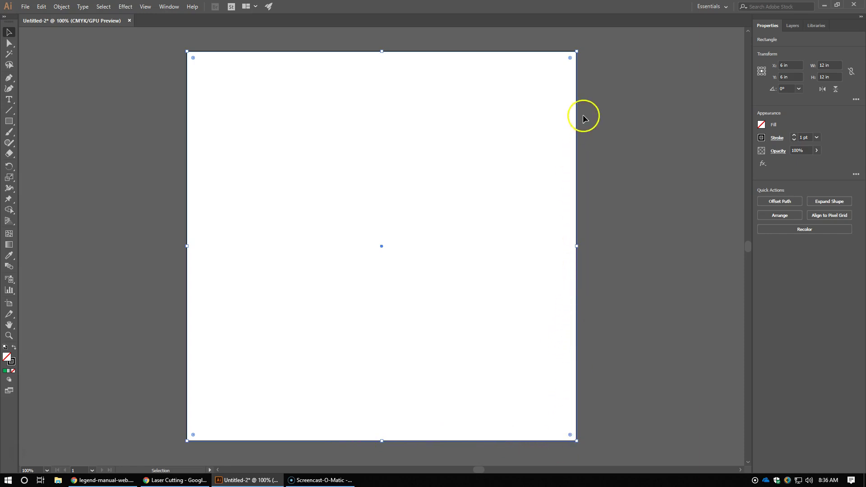
click(801, 138)
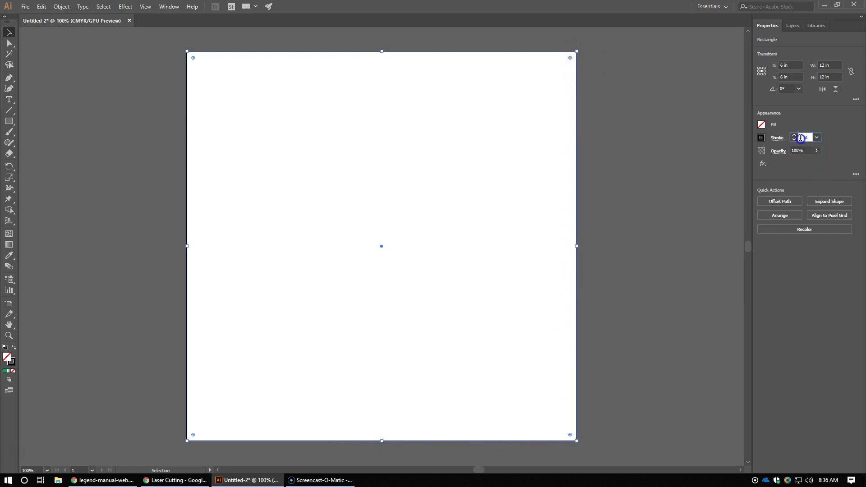
click(806, 142)
click(90, 67)
Draw a circle about 2.28 in in diameter in the upper-left part of the artboard with the Ellipse tool.
click(10, 123)
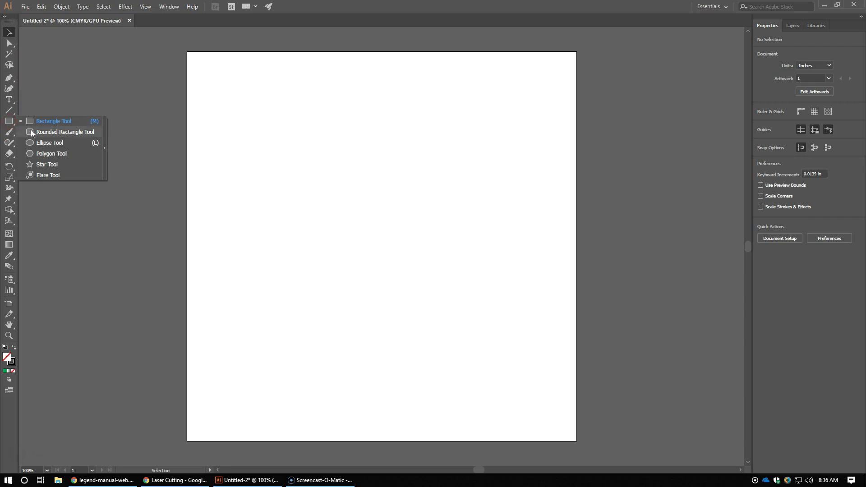
click(54, 142)
drag(258, 165, 316, 239)
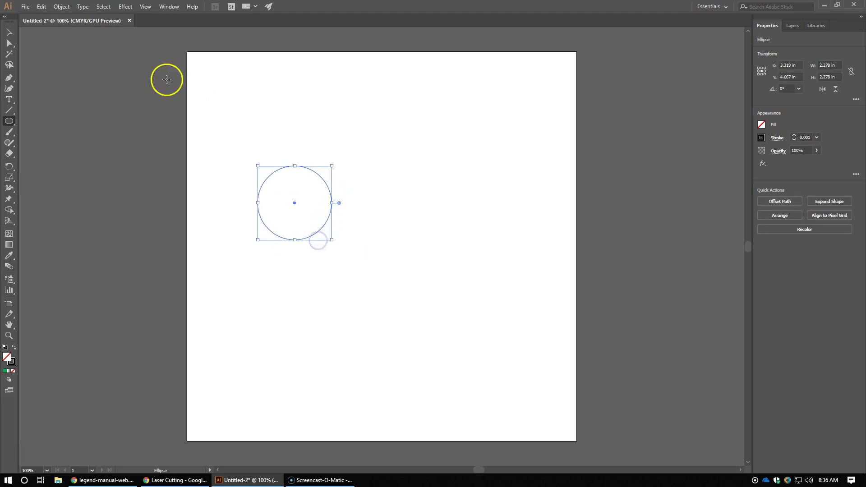
click(8, 34)
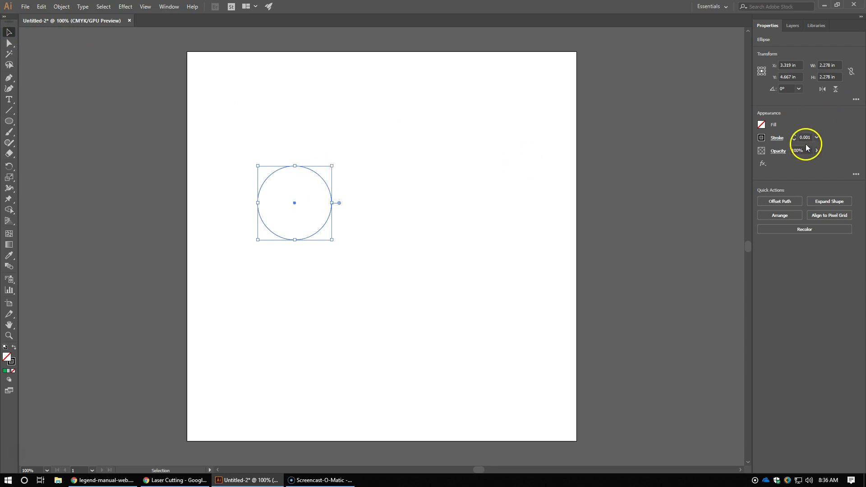
click(67, 142)
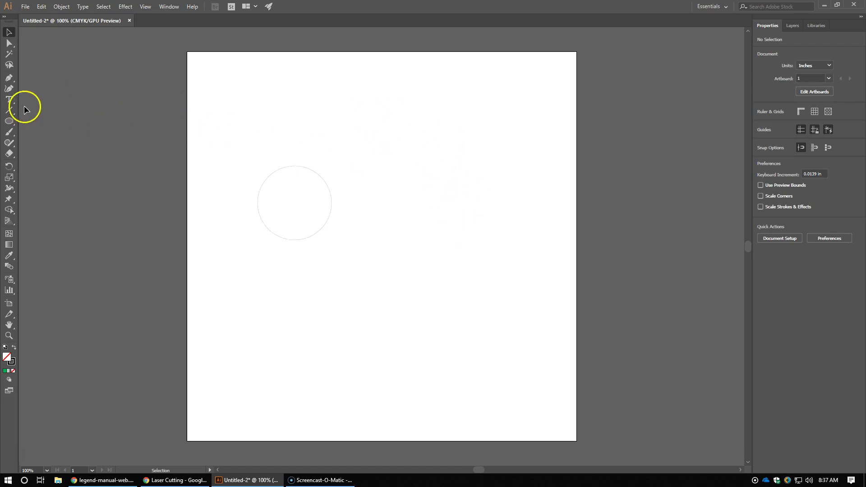
Draw a slightly rotated five-pointed star about 2.42 in wide near the artboard's upper middle with the Star tool.
click(18, 94)
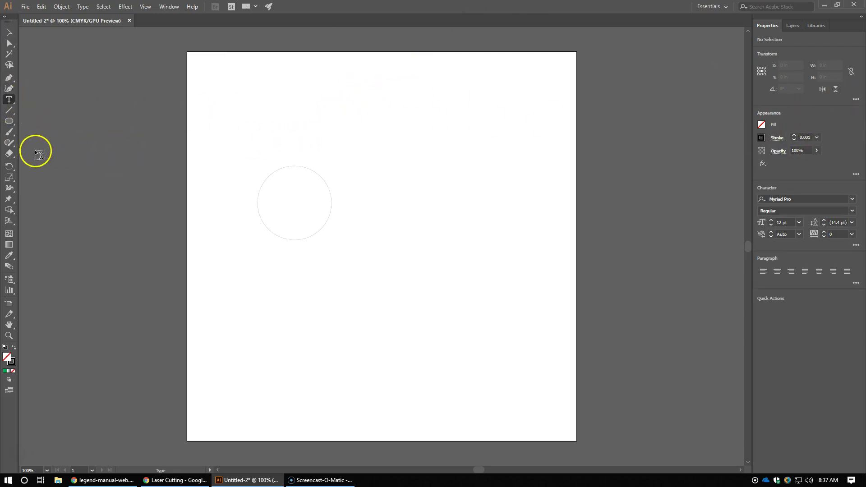
click(9, 121)
drag(10, 129, 54, 162)
drag(413, 130, 441, 160)
Set the star's stroke weight to 5 pt and fill it with dark red.
click(794, 135)
click(793, 135)
click(794, 135)
click(794, 135)
click(794, 135)
click(762, 125)
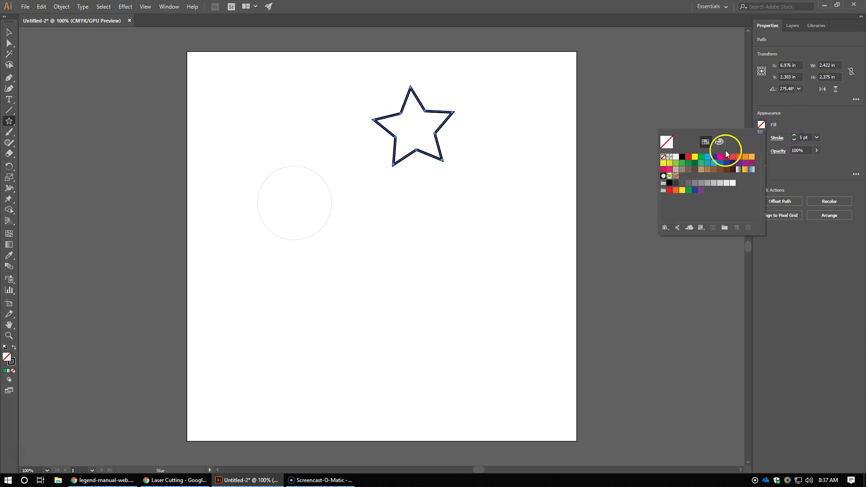
click(727, 156)
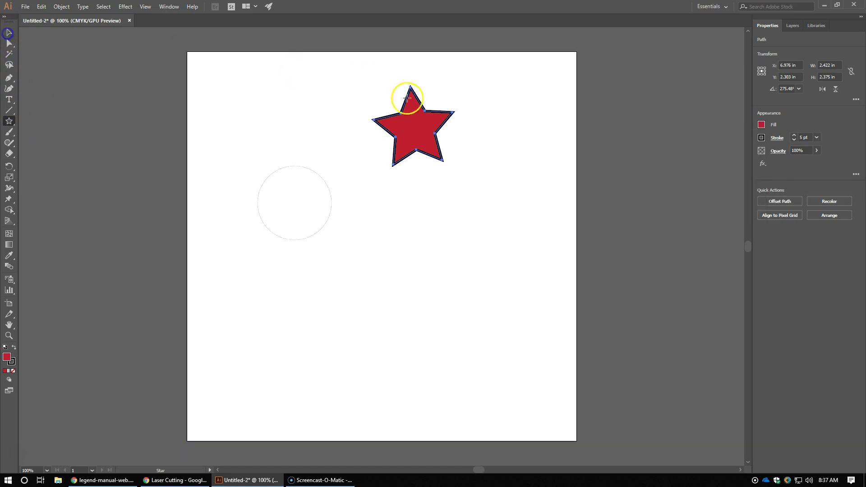
Copy and paste the red star, placing the duplicate below and to the right of the original.
click(433, 121)
click(455, 269)
click(9, 32)
key(ctrl+c)
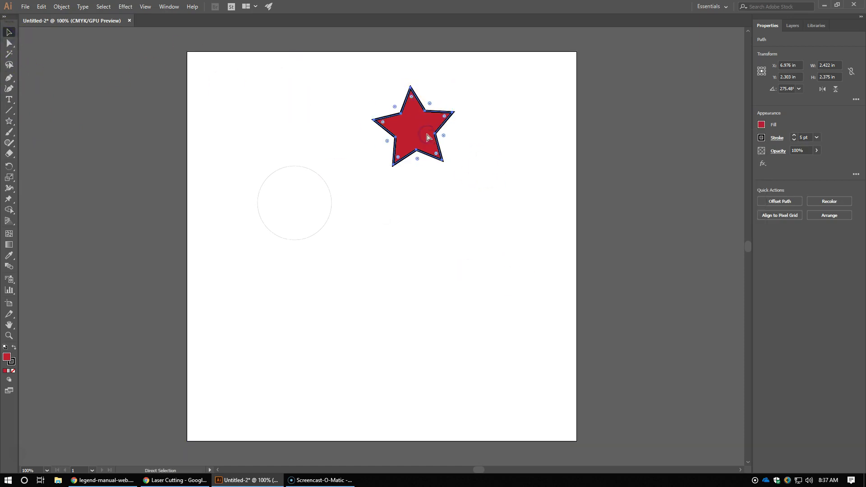
key(ctrl+v)
drag(392, 252, 482, 228)
double_click(481, 226)
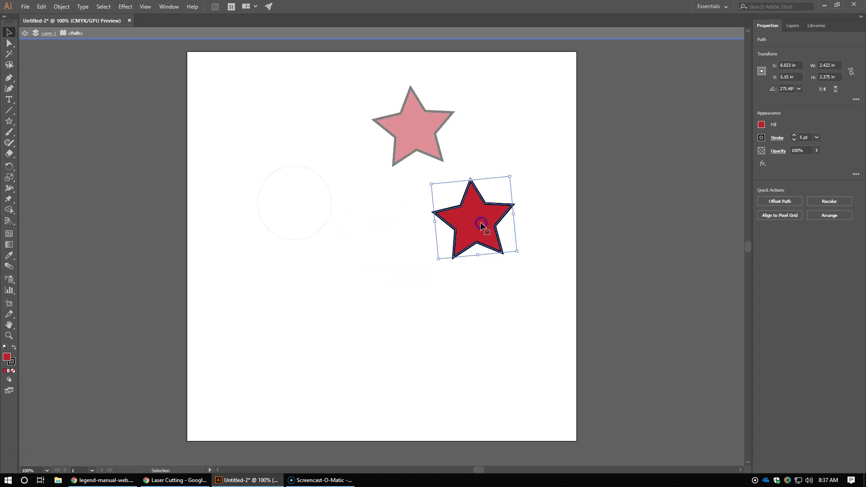
click(92, 136)
click(703, 179)
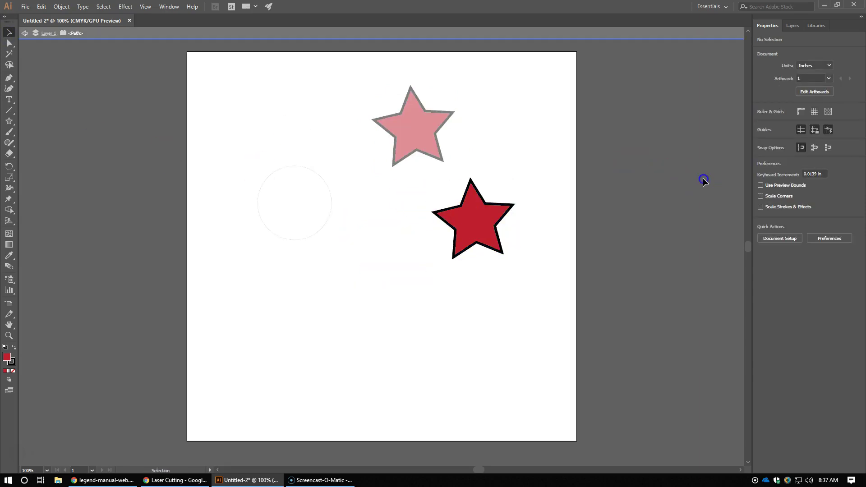
double_click(635, 178)
Fill the duplicated star with light orange and deselect it.
click(463, 217)
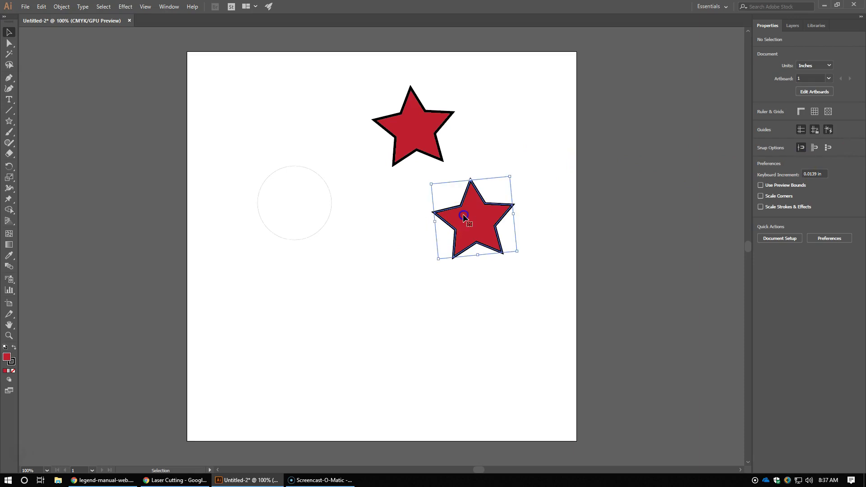
click(762, 124)
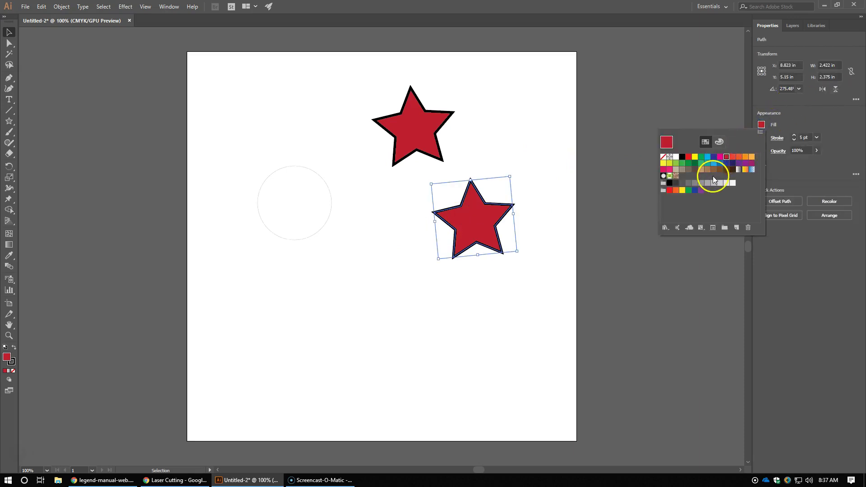
click(752, 157)
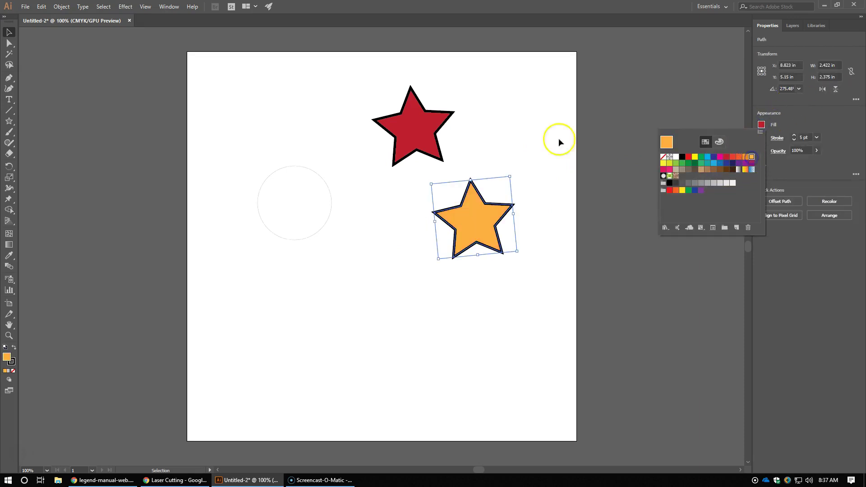
click(107, 193)
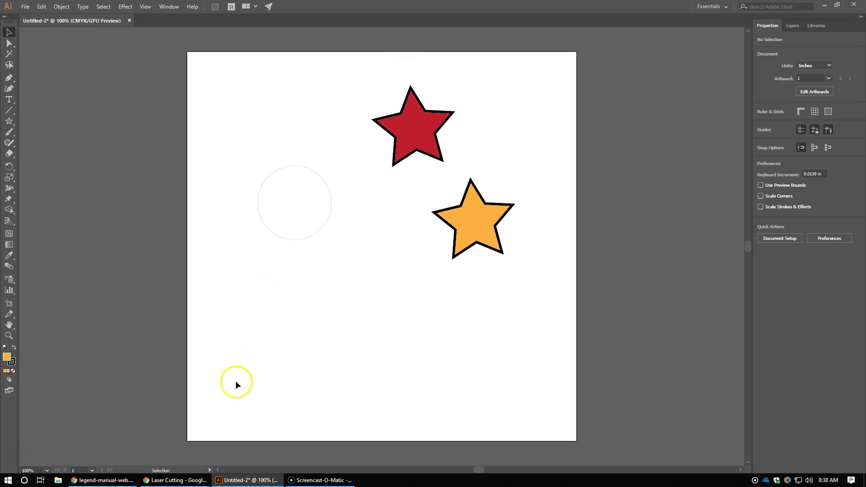
Switch to the Laser Cutting document in Google Docs and review procedure 3 on setting up and turning on the laser, air compressor and air filter.
click(104, 480)
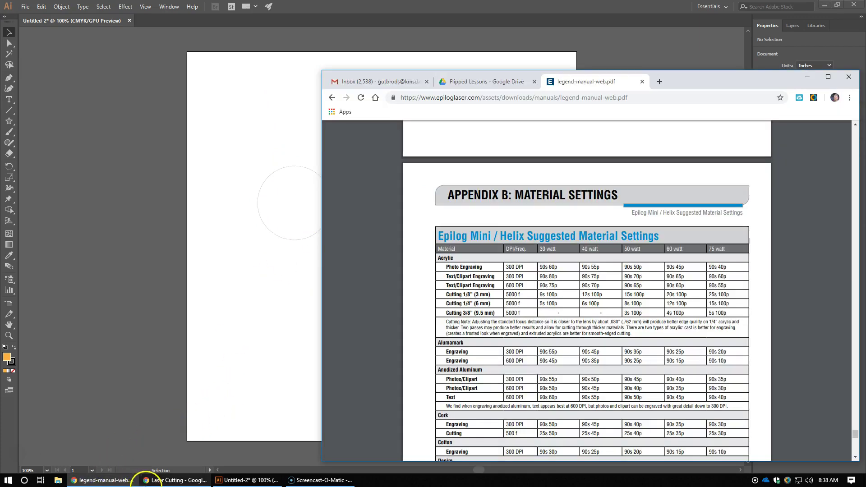
click(159, 481)
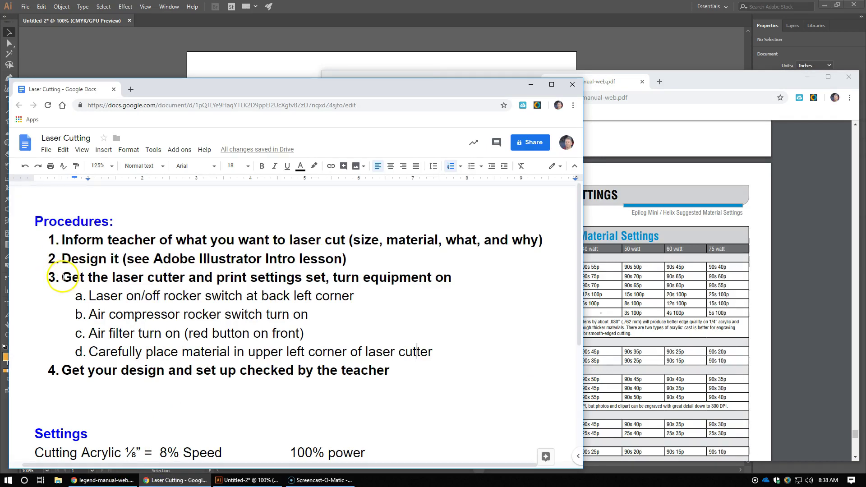
drag(61, 277, 457, 277)
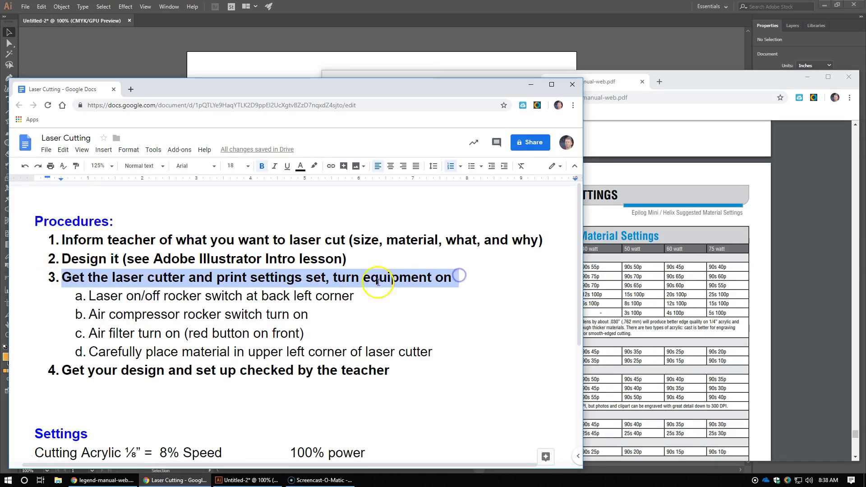
click(301, 291)
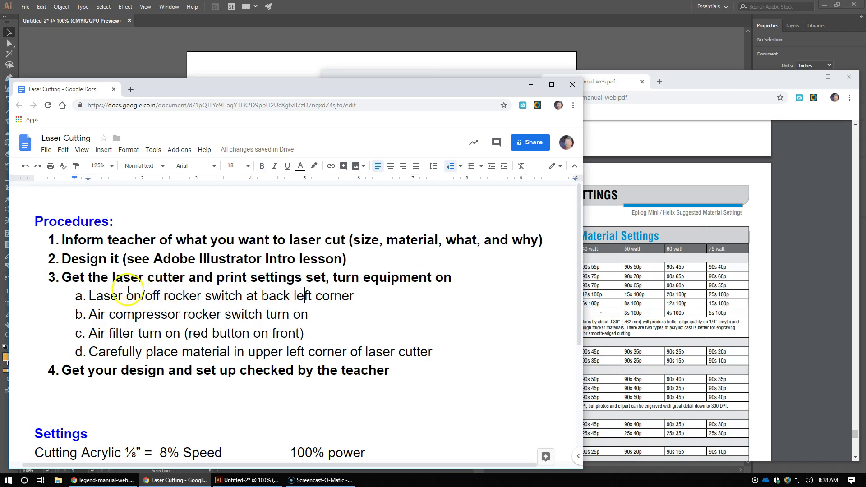
drag(91, 295, 362, 299)
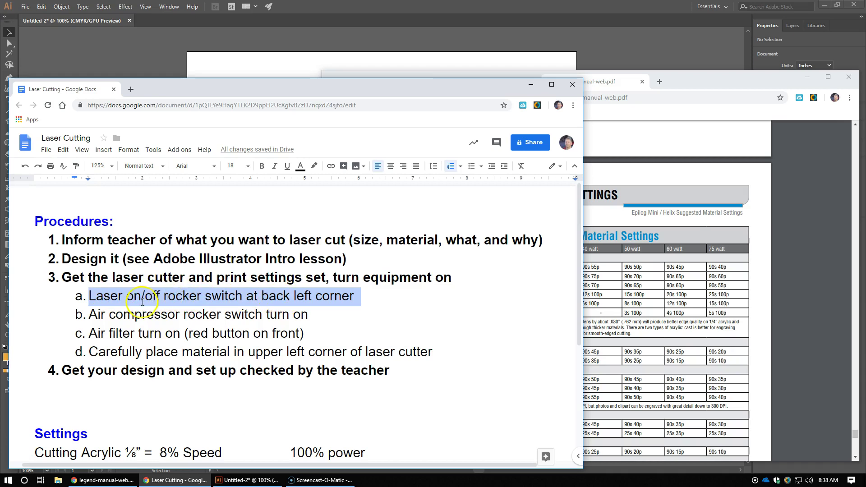
drag(90, 314, 301, 317)
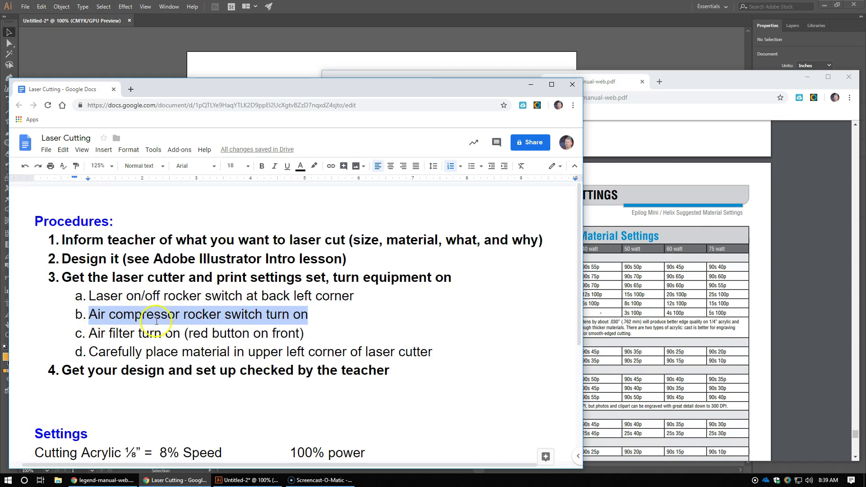
drag(90, 334, 166, 334)
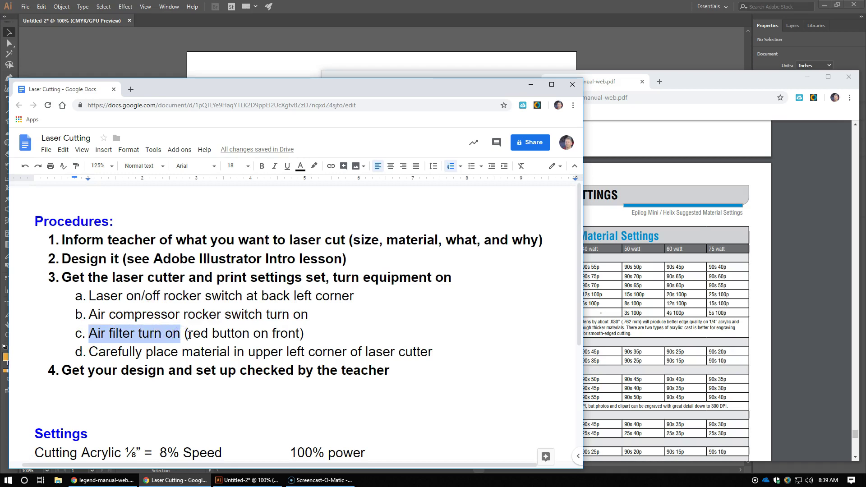
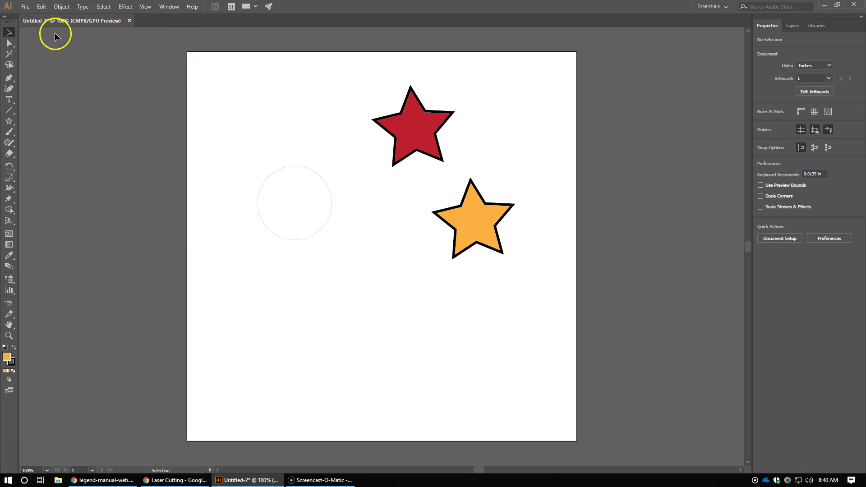
Start printing the Illustrator document with MS 112 - Epilog Helix 24 as the printer and the placement origin at the upper-left corner.
click(25, 6)
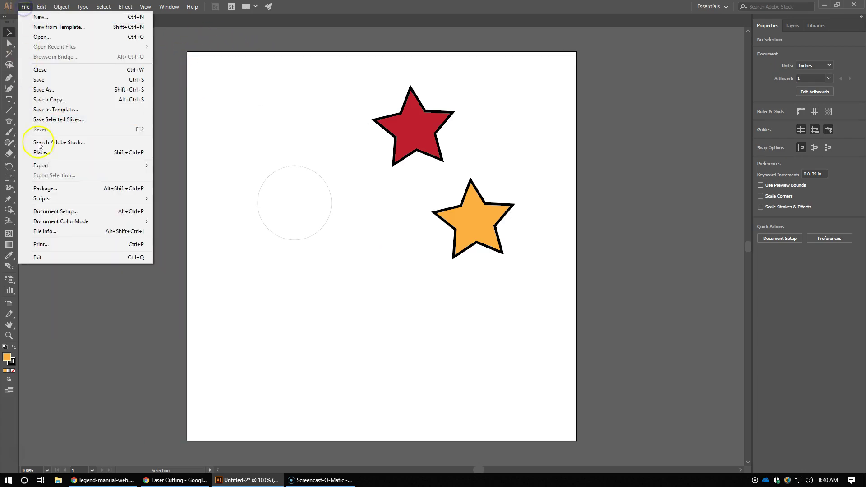
click(64, 243)
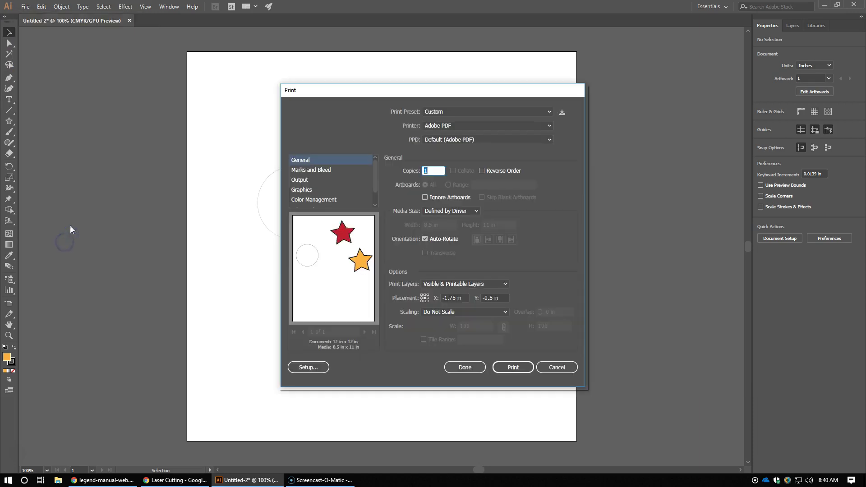
drag(460, 89, 261, 73)
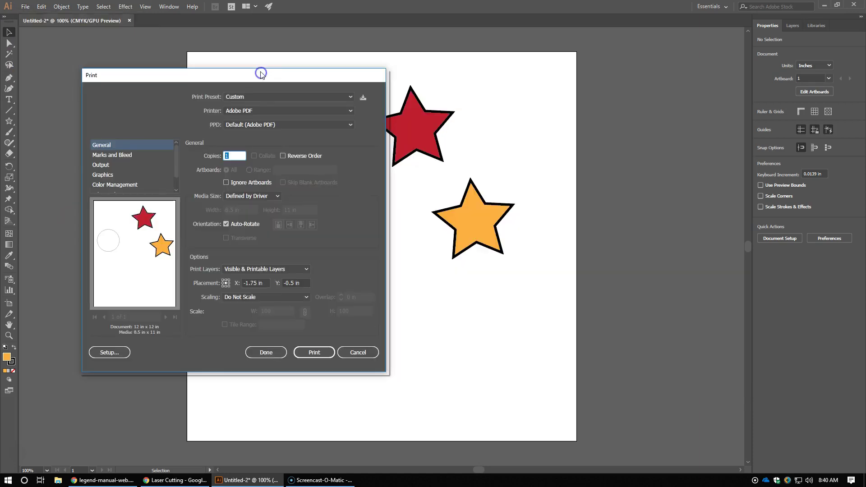
click(350, 111)
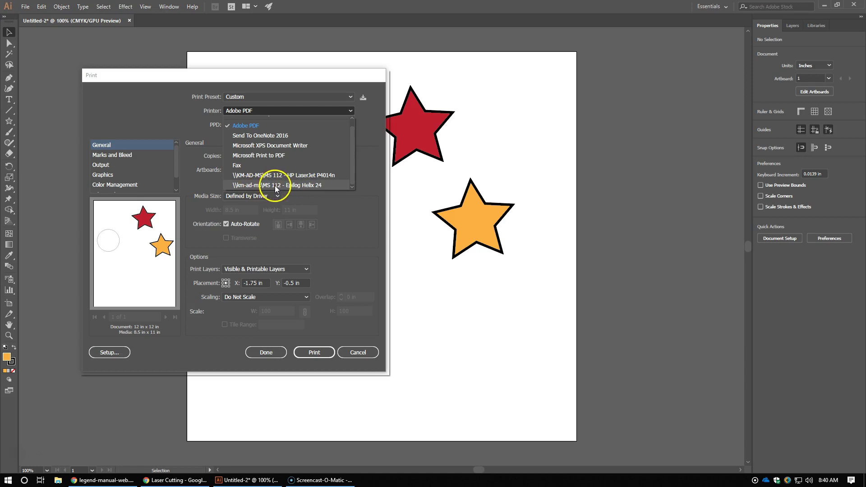
click(312, 186)
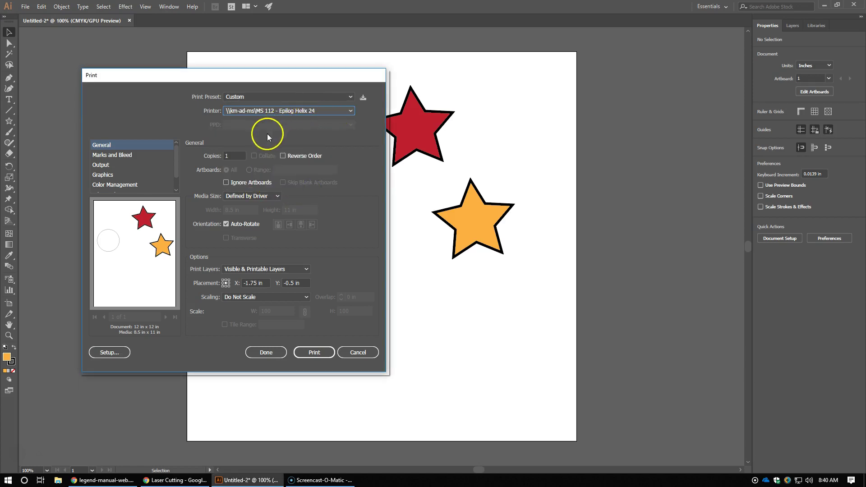
click(223, 282)
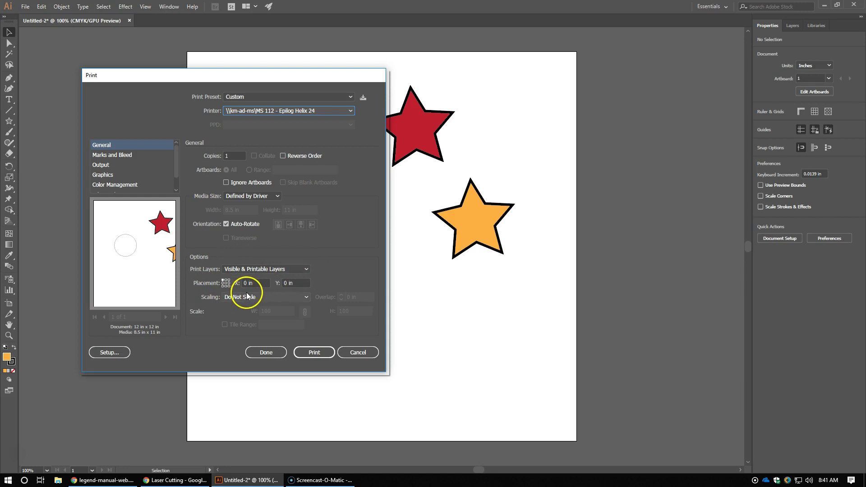
Open the Epilog Helix 24 printing preferences, try the Vector and Raster job types, and set the job type to Combined.
click(111, 353)
click(252, 242)
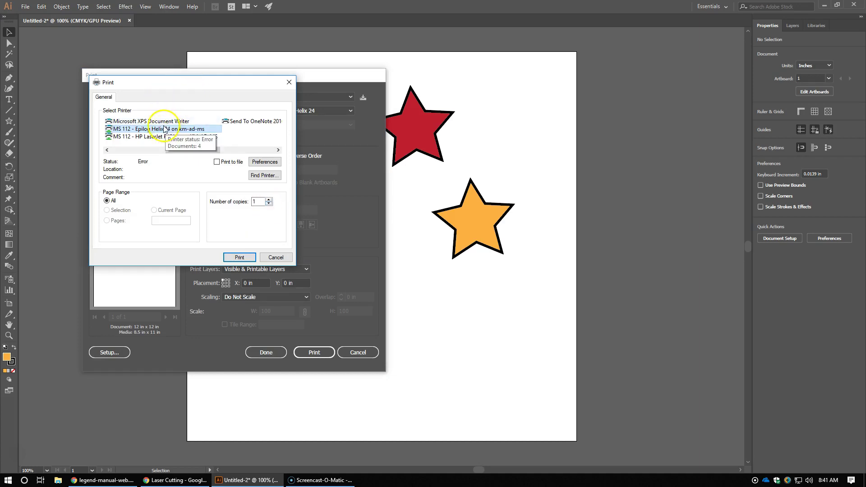
click(266, 162)
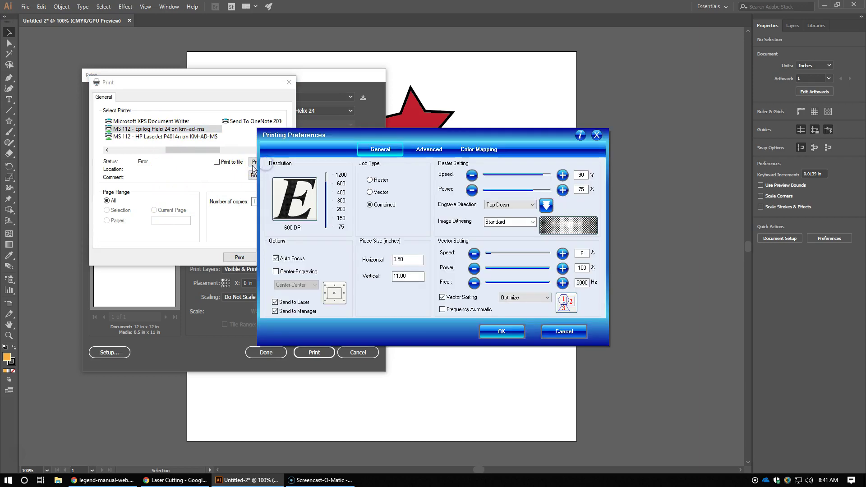
drag(456, 135, 598, 184)
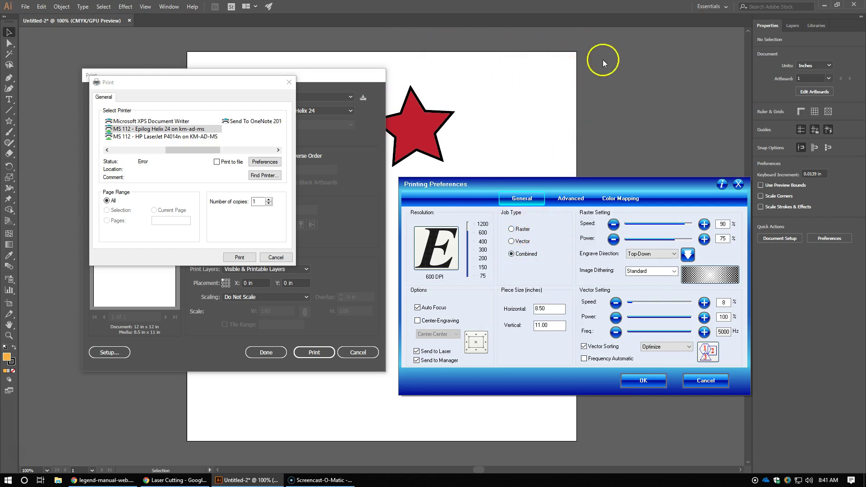
click(513, 243)
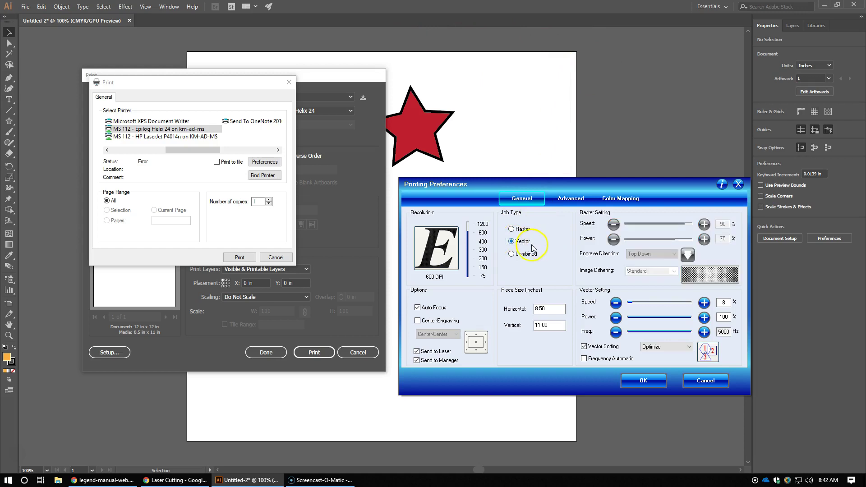
click(511, 230)
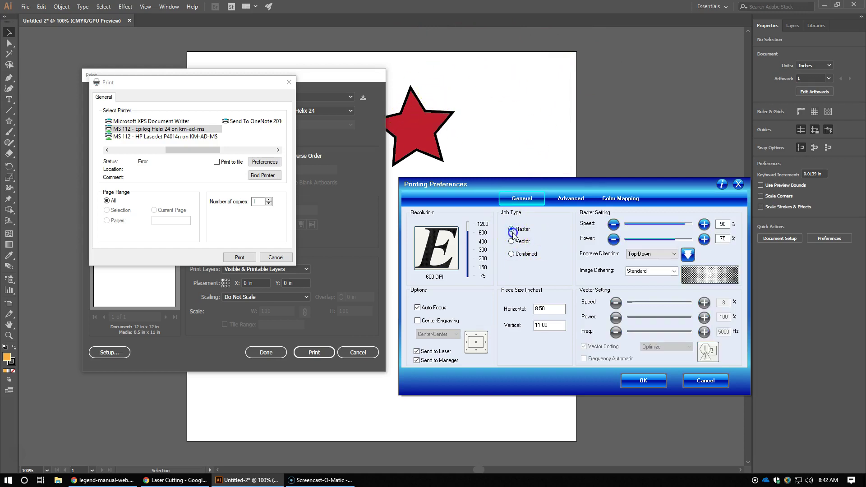
click(511, 254)
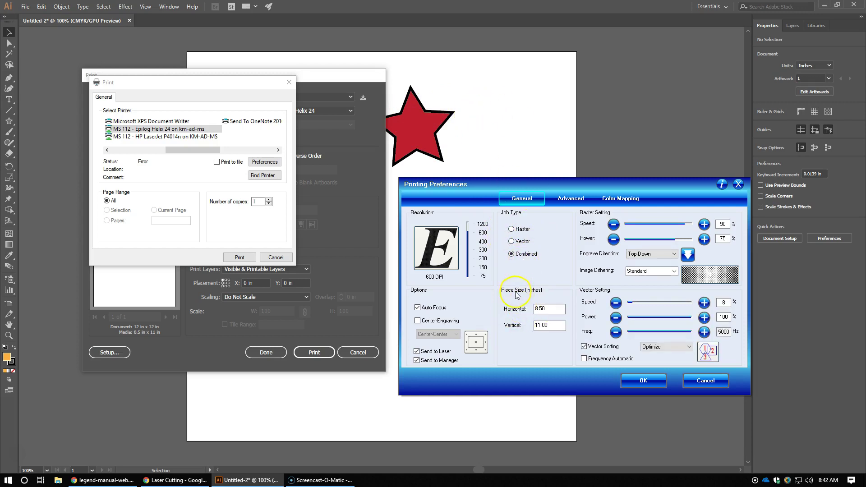
Set the piece size to 24 in horizontal and 18 in vertical.
drag(559, 311, 525, 310)
drag(563, 326, 510, 326)
drag(652, 181, 591, 181)
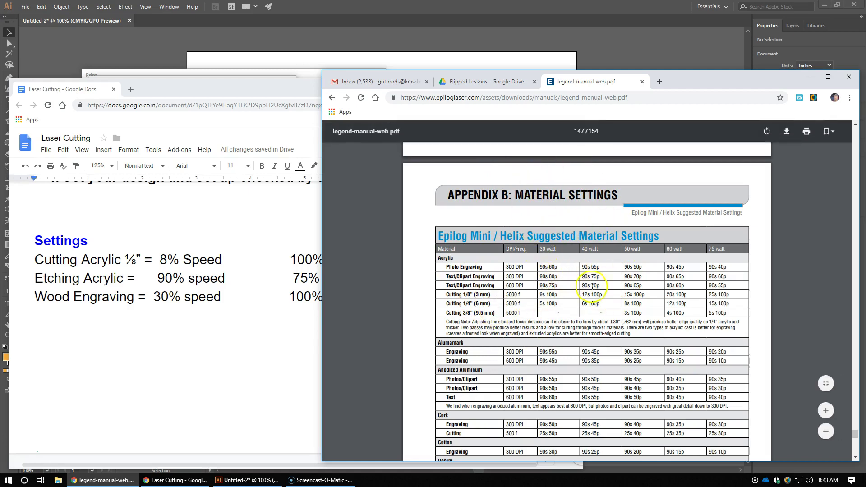
In Chrome, examine the suggested material settings tables in legend-manual-web.pdf alongside the Settings list in the Laser Cutting document.
scroll(577, 272, down, 1)
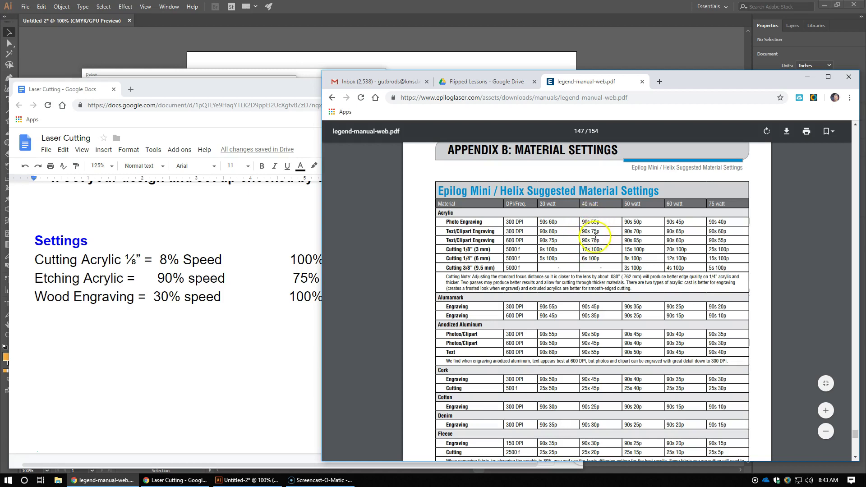
scroll(560, 311, down, 6)
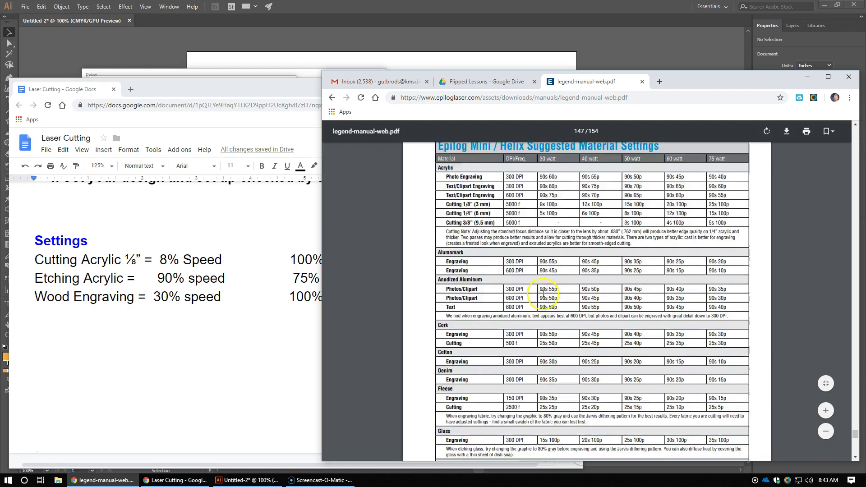
scroll(515, 270, down, 7)
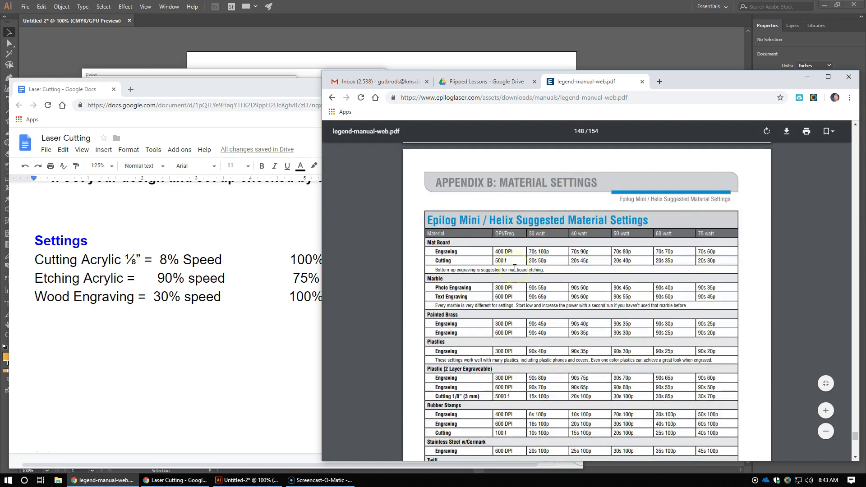
scroll(514, 267, down, 4)
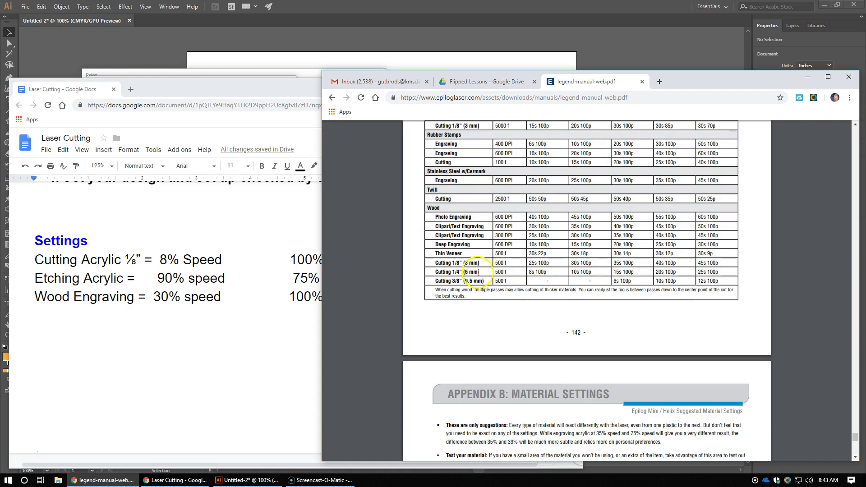
scroll(519, 253, up, 4)
scroll(520, 253, down, 5)
click(223, 318)
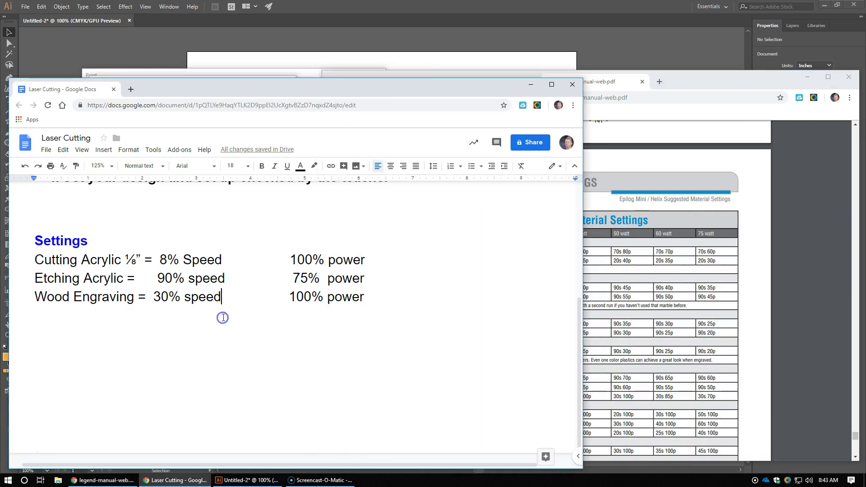
drag(30, 258, 401, 290)
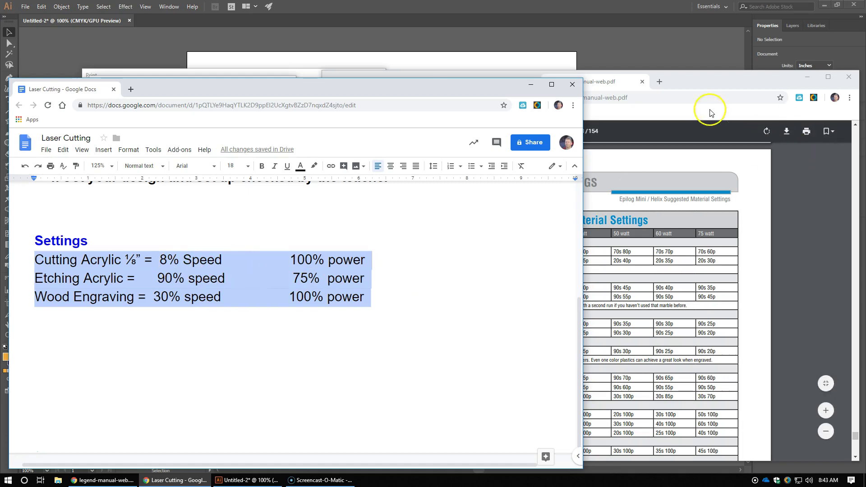
click(700, 86)
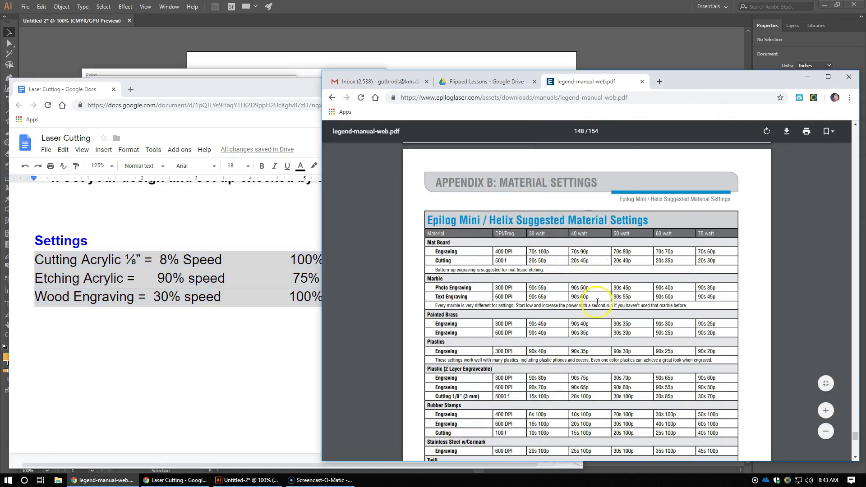
scroll(596, 301, up, 10)
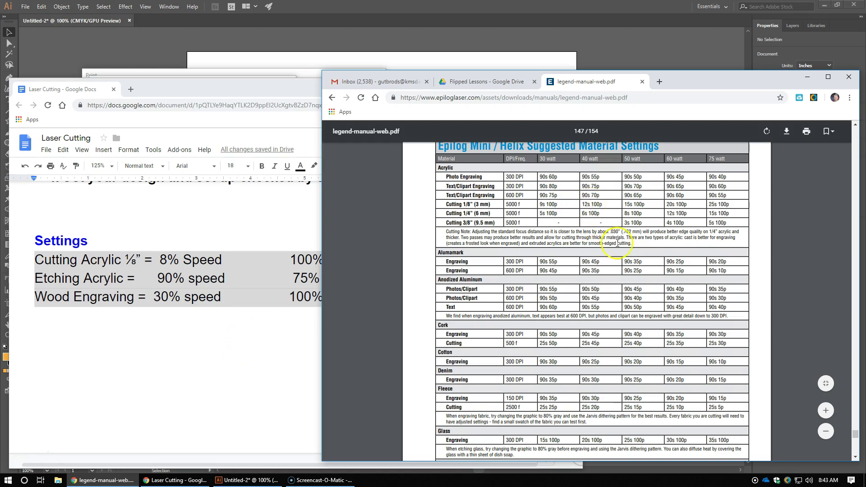
Review the speed and power settings for cutting acrylic, etching acrylic and wood engraving in the Laser Cutting document, and minimize both browser windows.
click(194, 365)
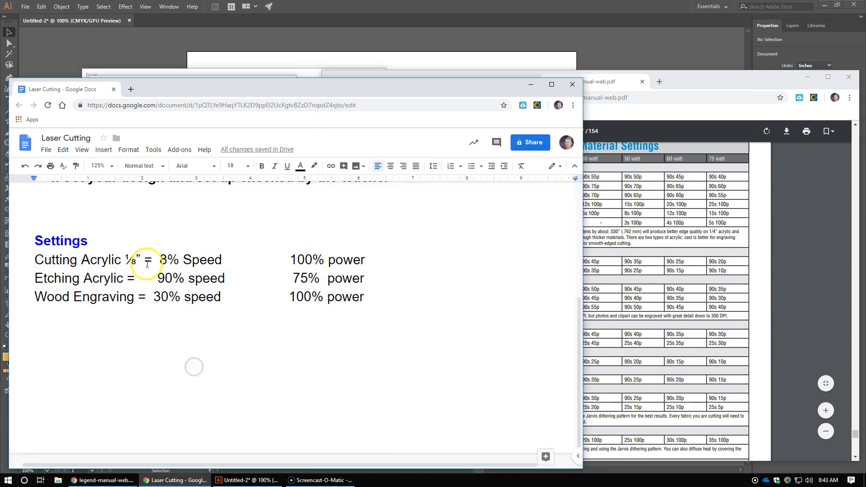
drag(35, 260, 368, 260)
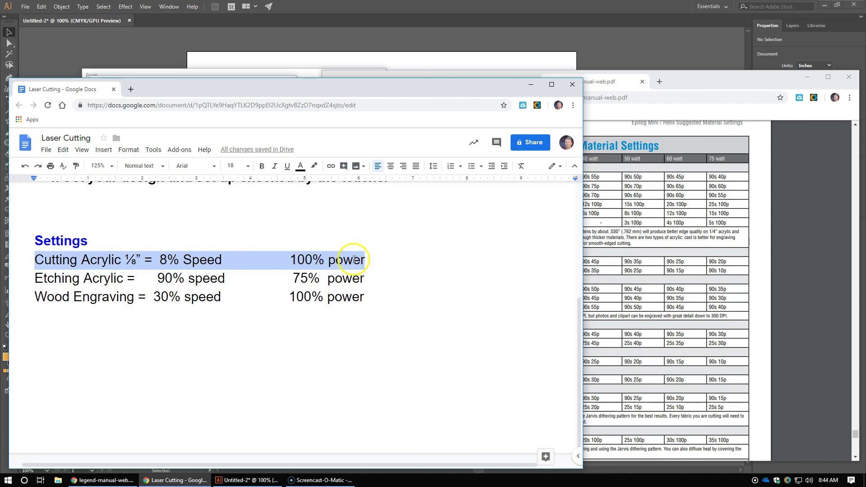
drag(40, 279, 367, 273)
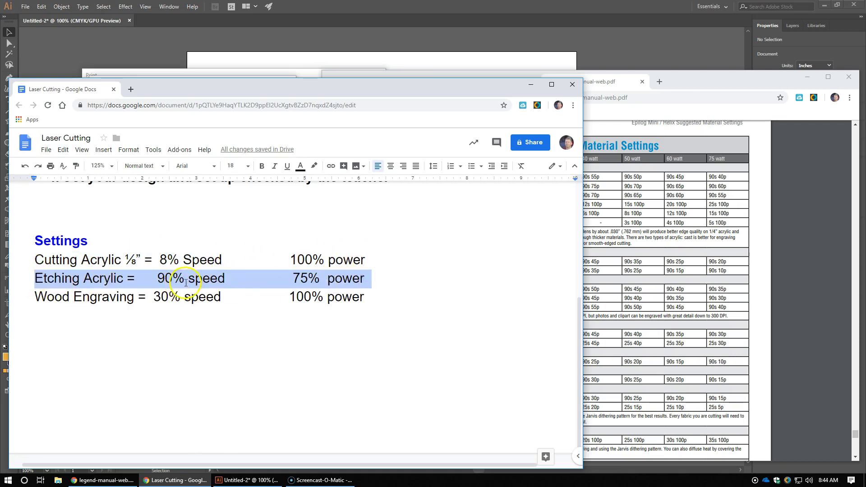
drag(20, 302, 378, 298)
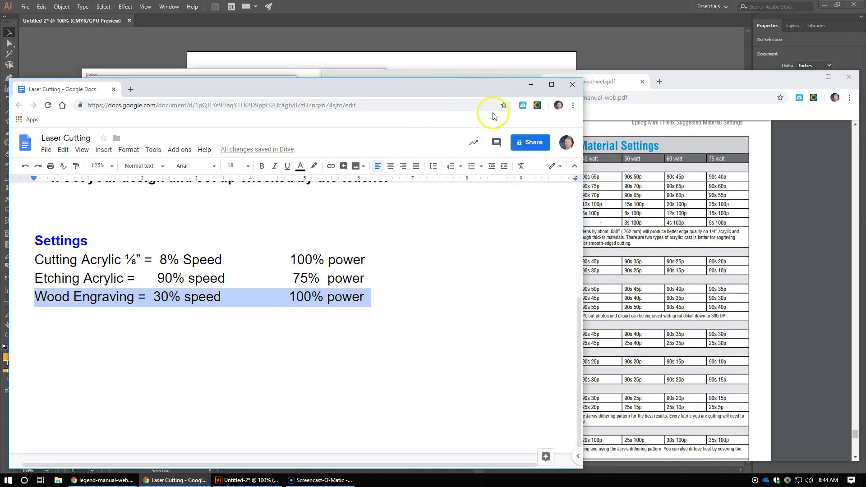
click(531, 85)
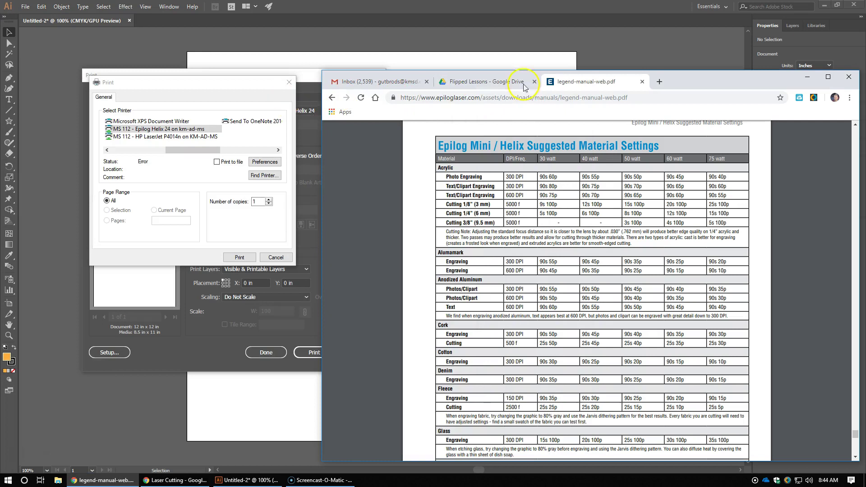
click(807, 77)
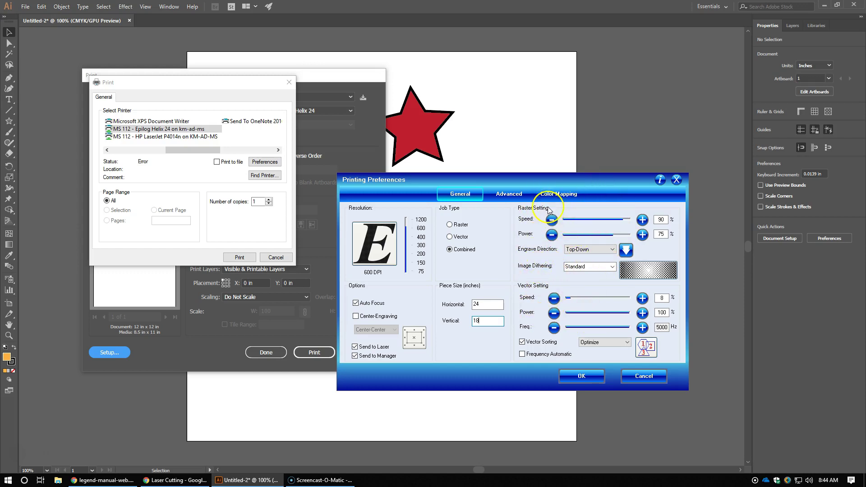
Accept the Epilog printing preferences and printer setup, and send the star and circle design to the laser cutter.
click(581, 376)
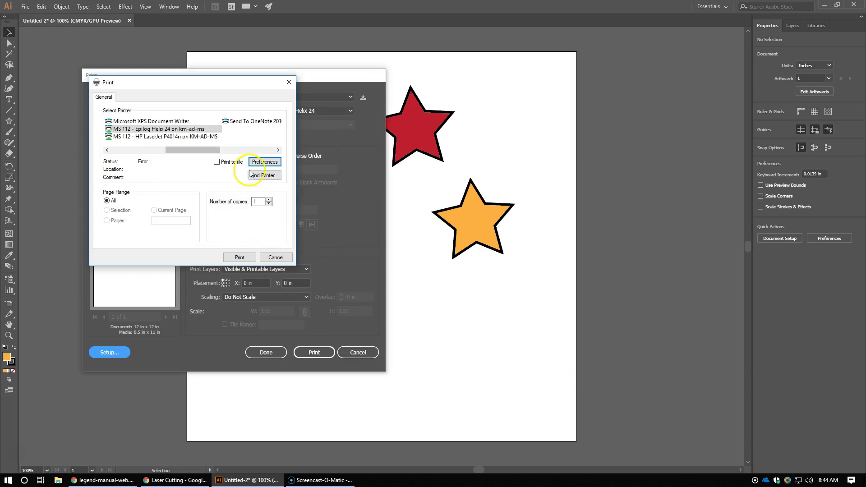
click(240, 258)
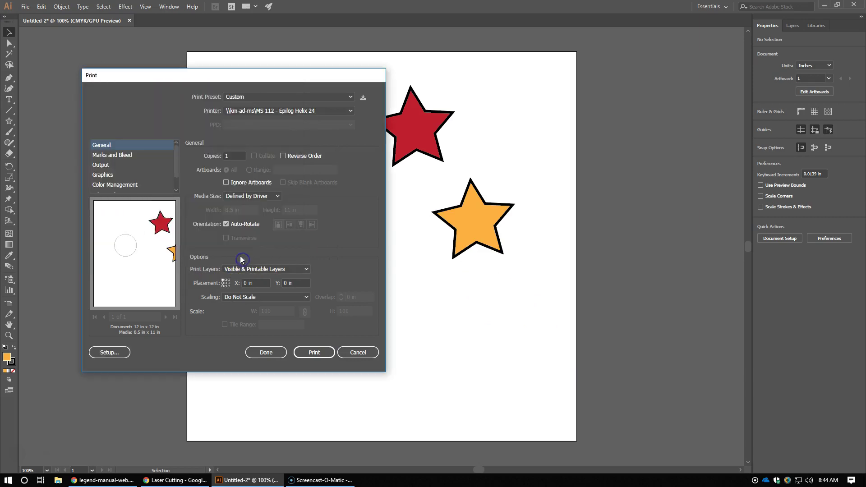
click(307, 354)
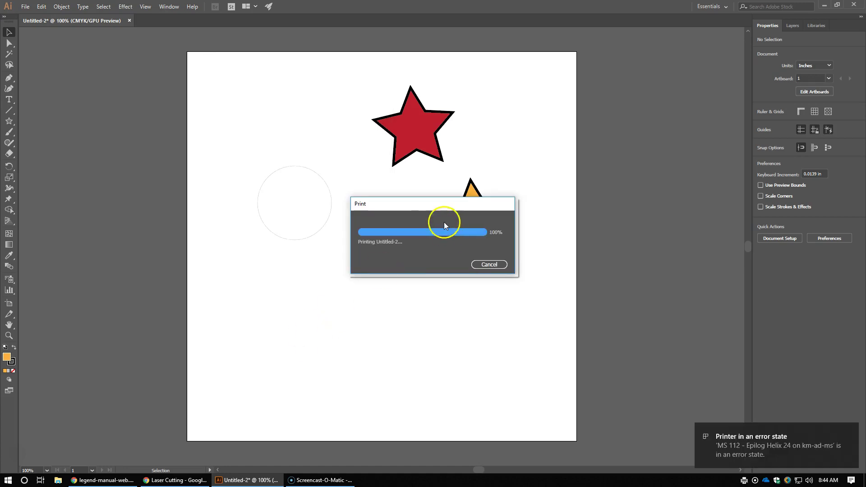